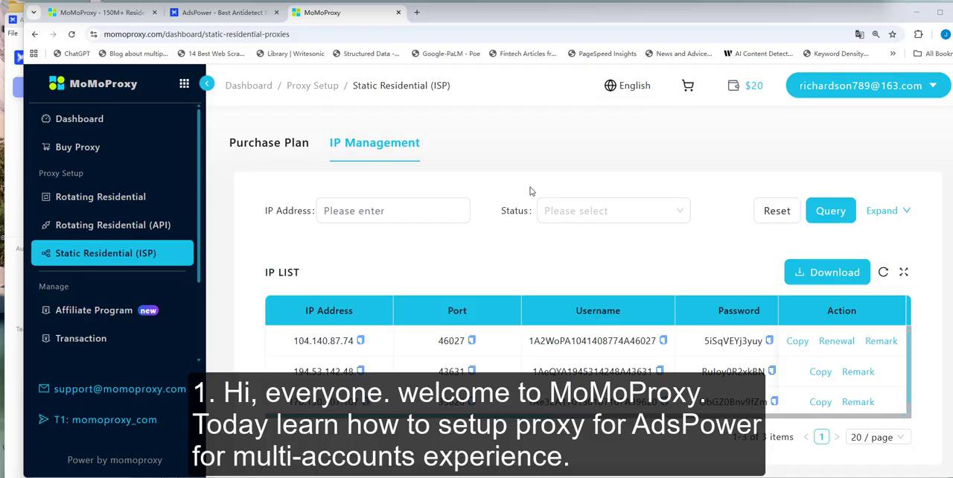
- View the MoMoProxy and AdsPower websites, and switch to the AdsPower Browser client
click(237, 13)
click(97, 13)
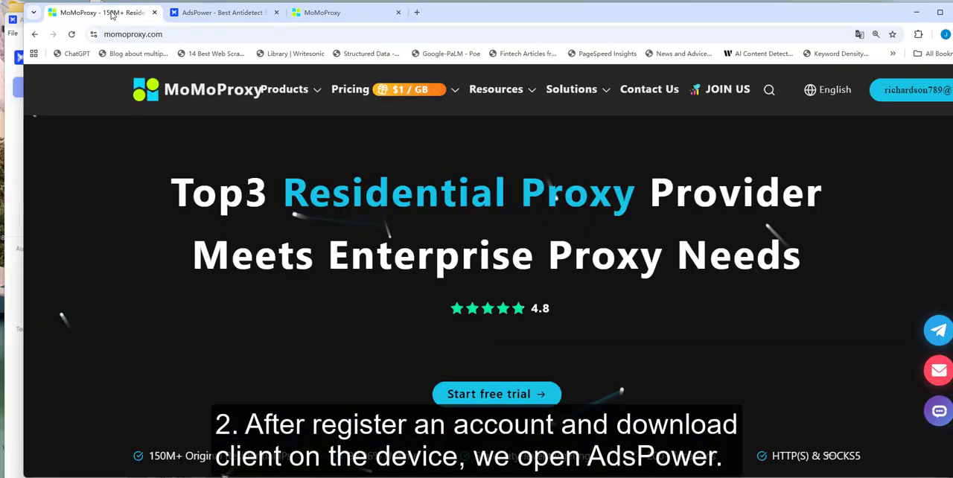
click(204, 17)
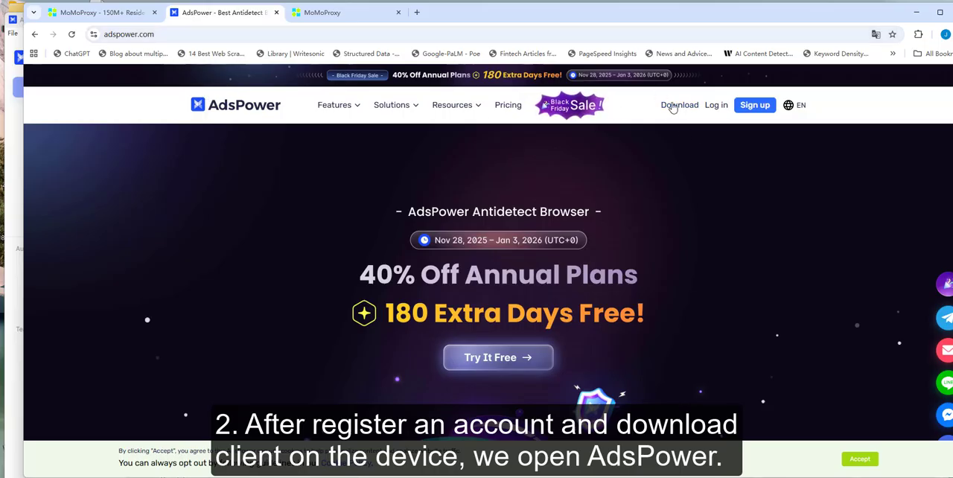
click(12, 44)
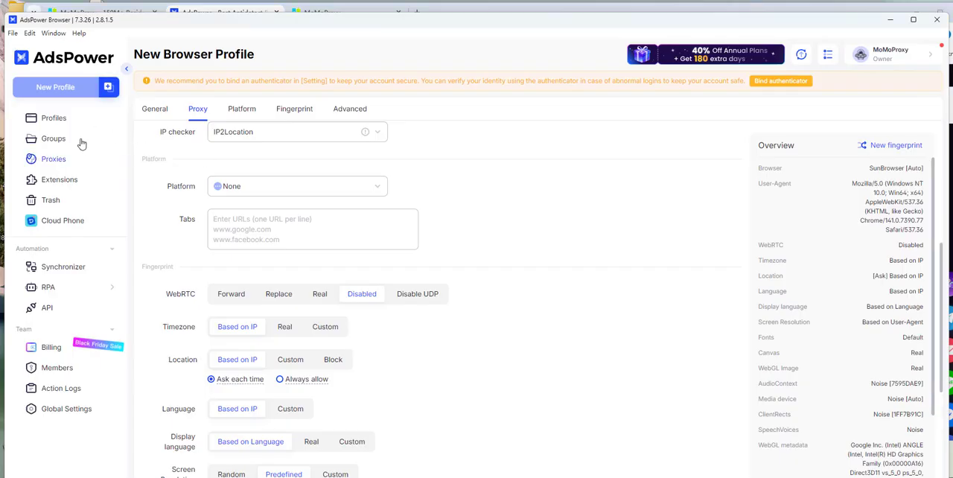
- Review the new browser profile's name and its general settings down to the proxy section
scroll(257, 225, up, 5)
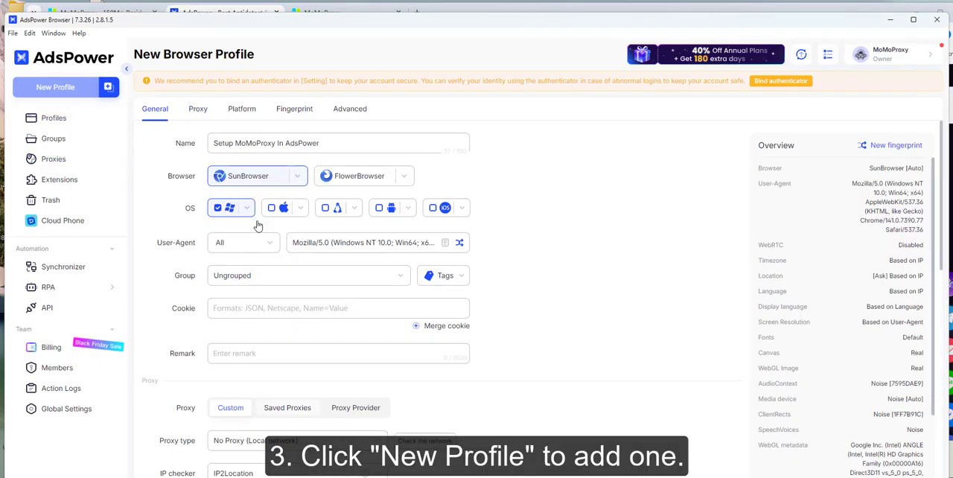
click(335, 146)
drag(335, 145, 173, 147)
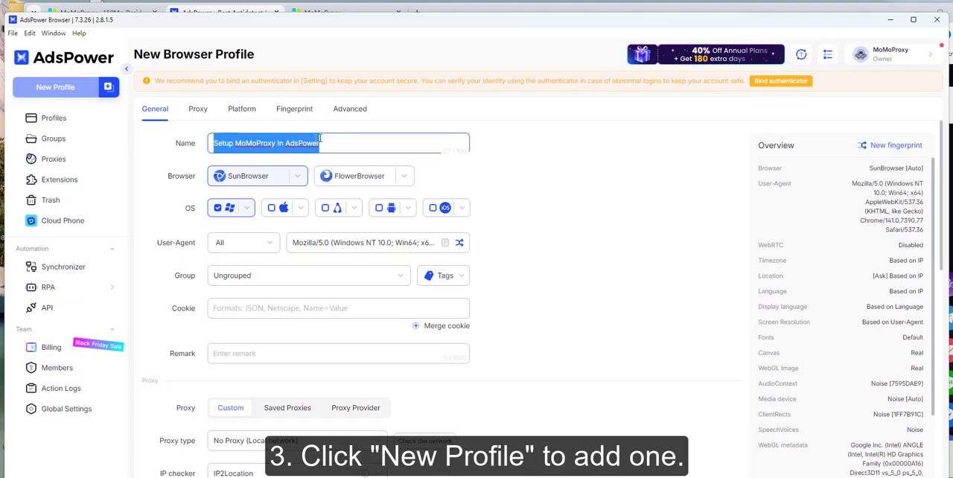
click(383, 147)
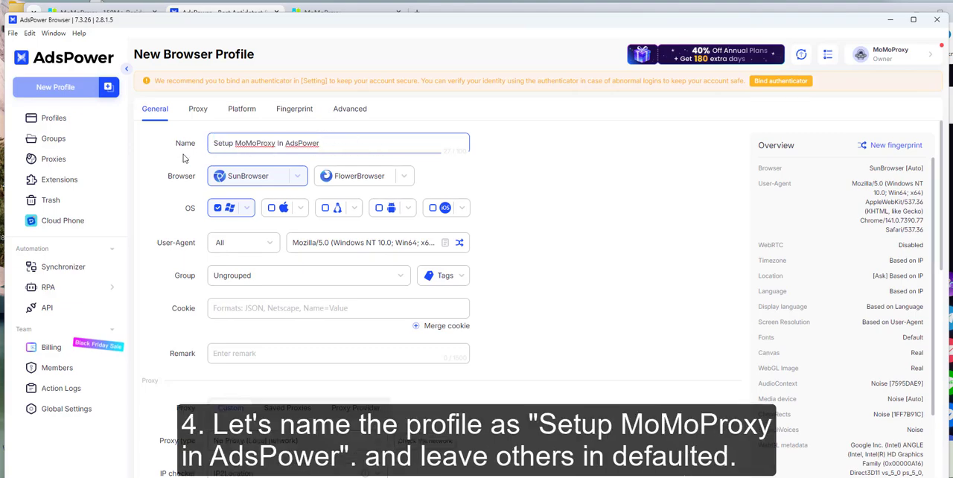
drag(214, 144, 284, 143)
click(302, 144)
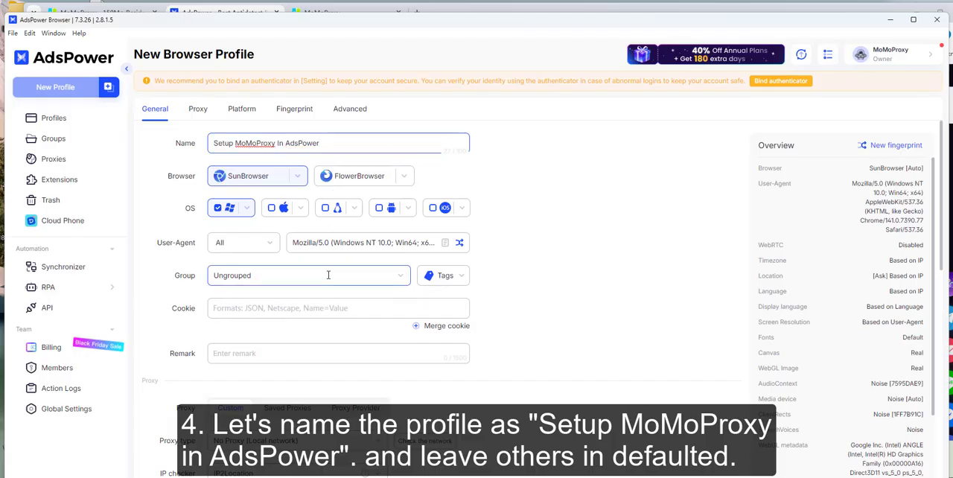
scroll(330, 270, down, 2)
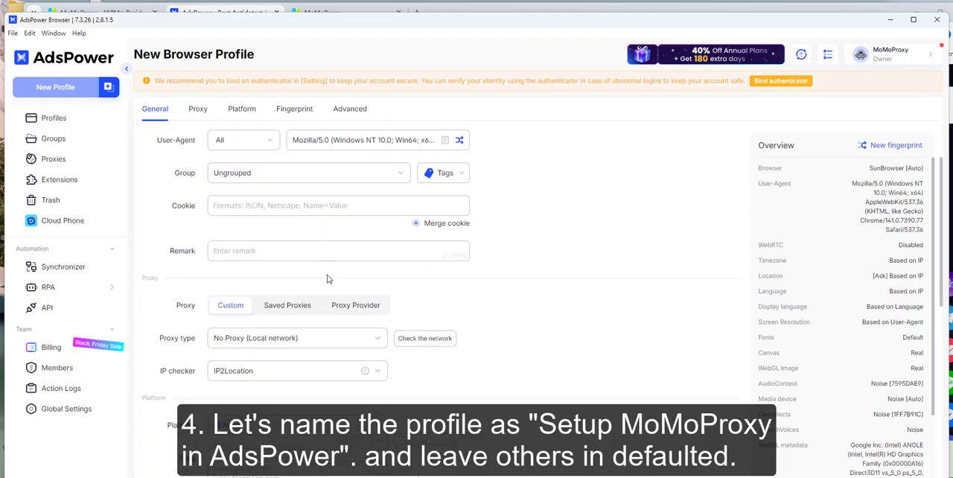
click(286, 248)
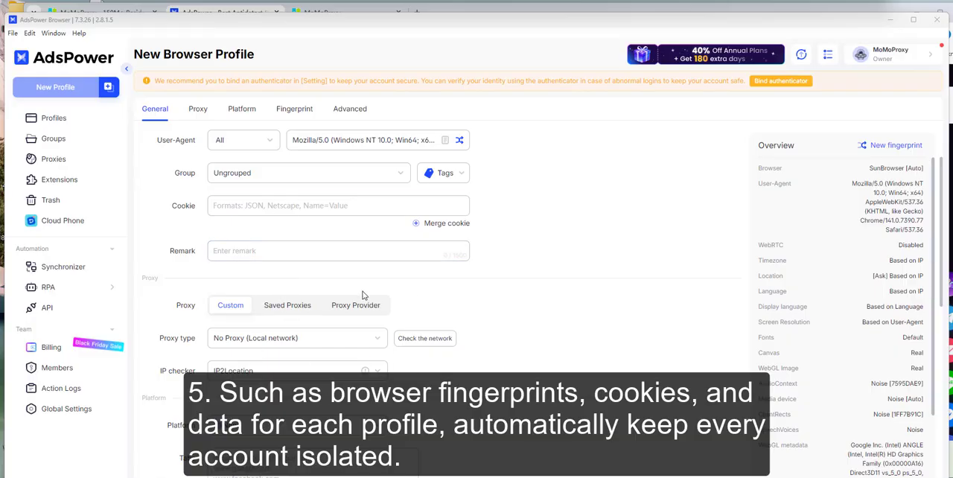
scroll(335, 293, down, 1)
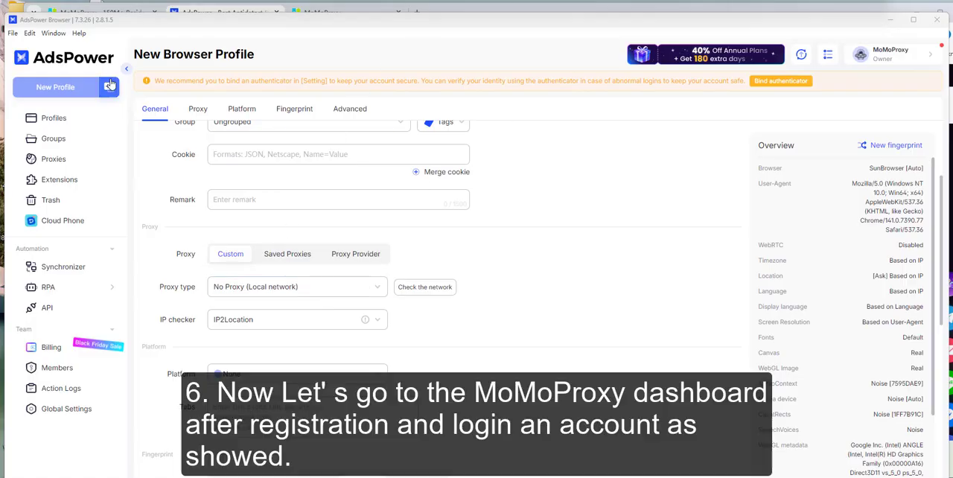
- In the MoMoProxy dashboard, prepare a 30-day order for one Los Angeles static residential IP, with MoMo Wallet as the payment method
click(102, 9)
click(330, 13)
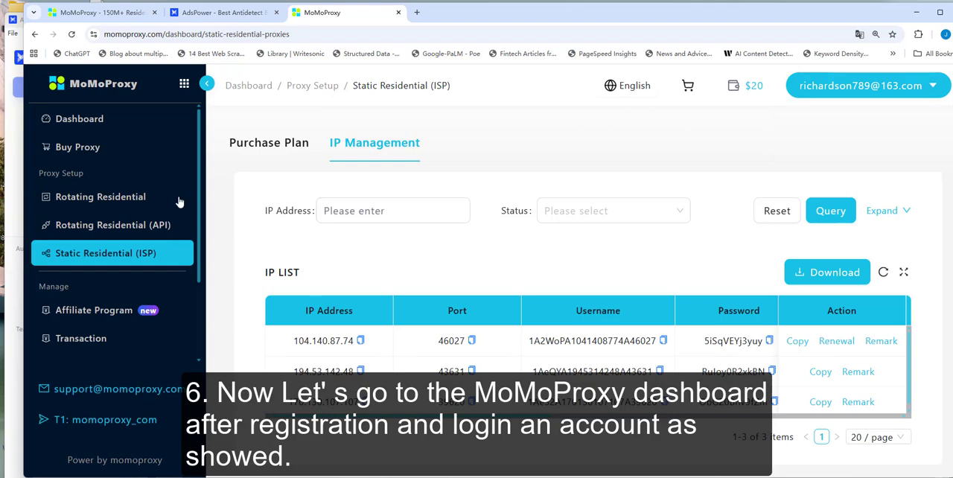
click(101, 150)
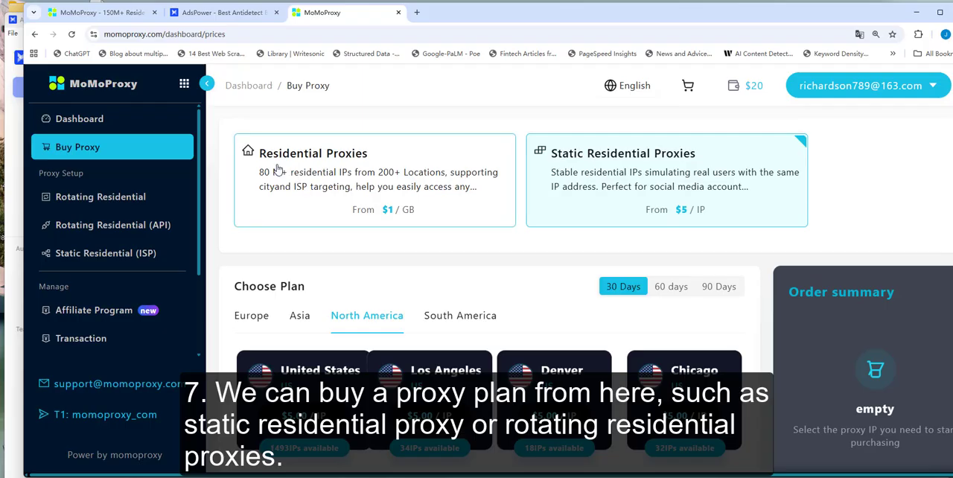
scroll(449, 312, down, 2)
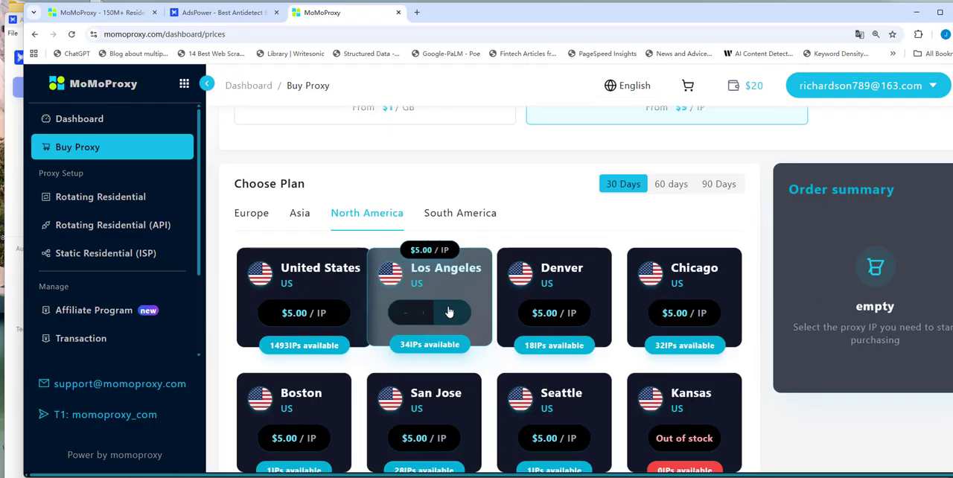
click(451, 312)
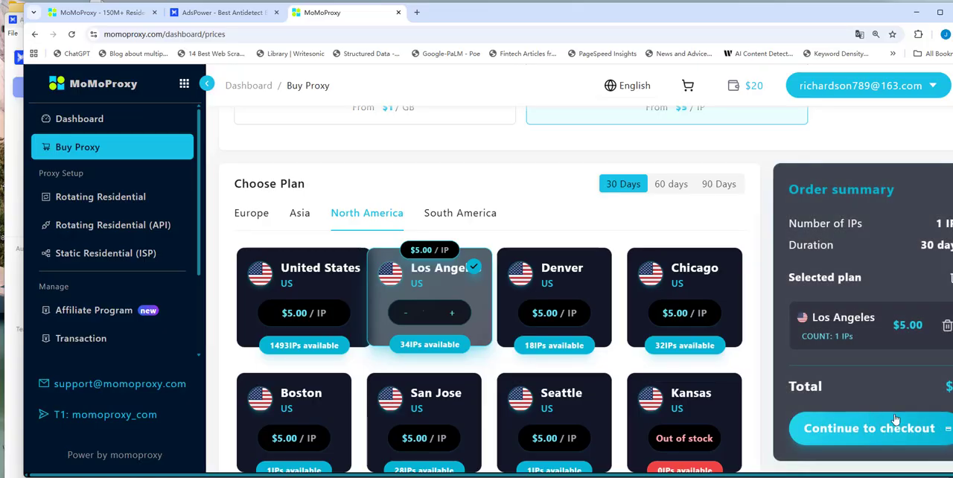
click(903, 435)
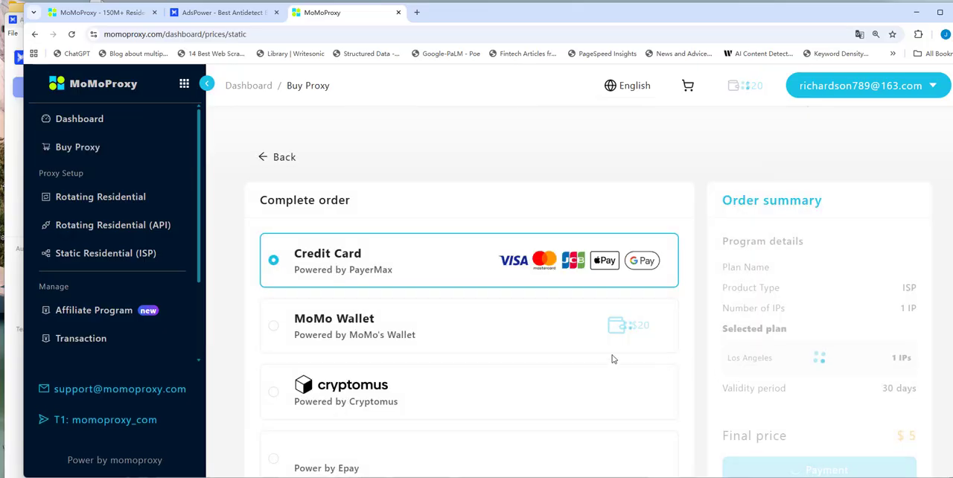
click(272, 327)
scroll(685, 394, down, 3)
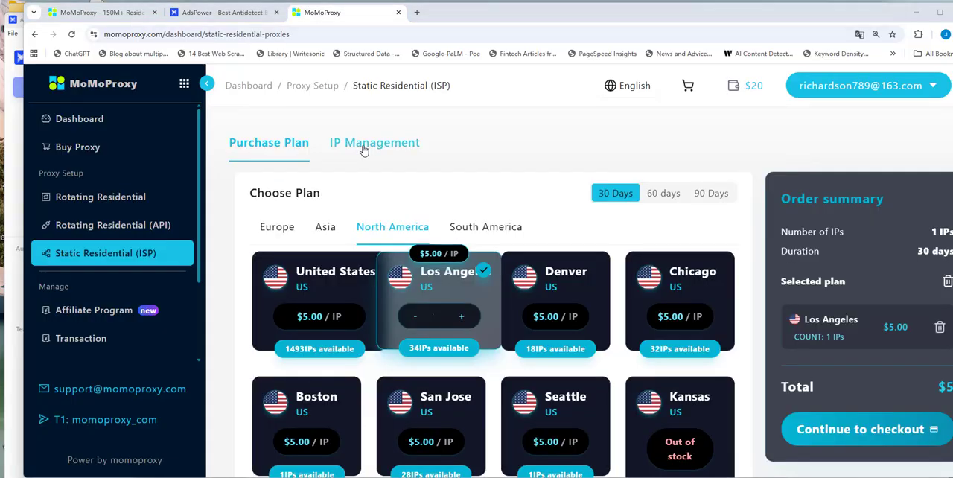
- Copy the connection details of the first static residential proxy in the IP list
click(364, 146)
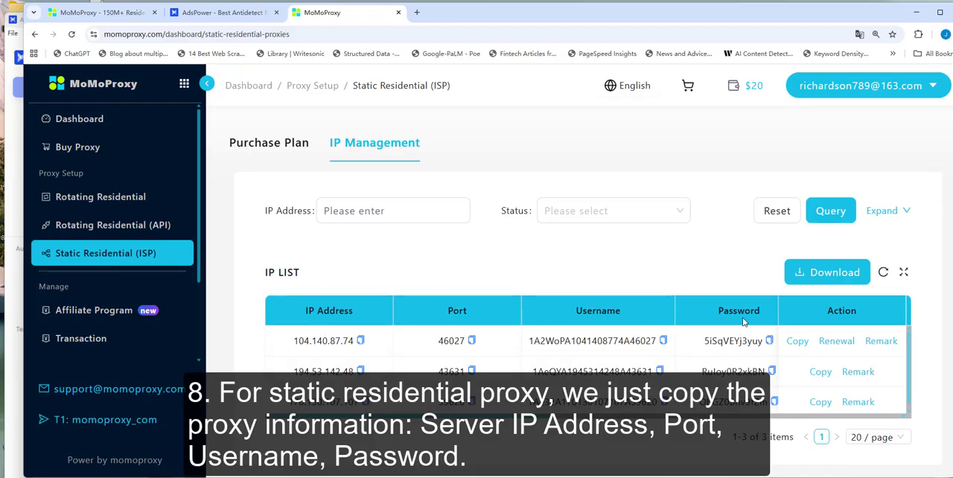
click(797, 342)
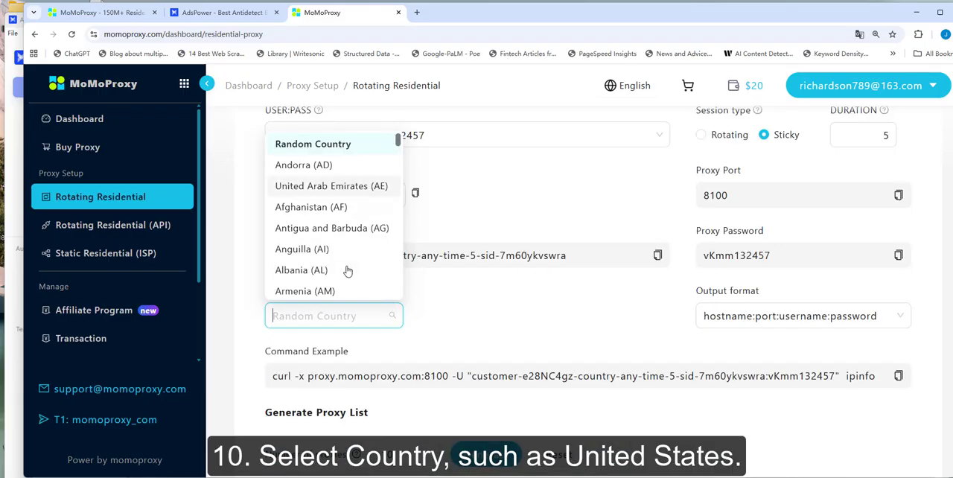
- Set the rotating residential proxy's location to United States of America and its area to California
scroll(346, 278, down, 2)
text(united)
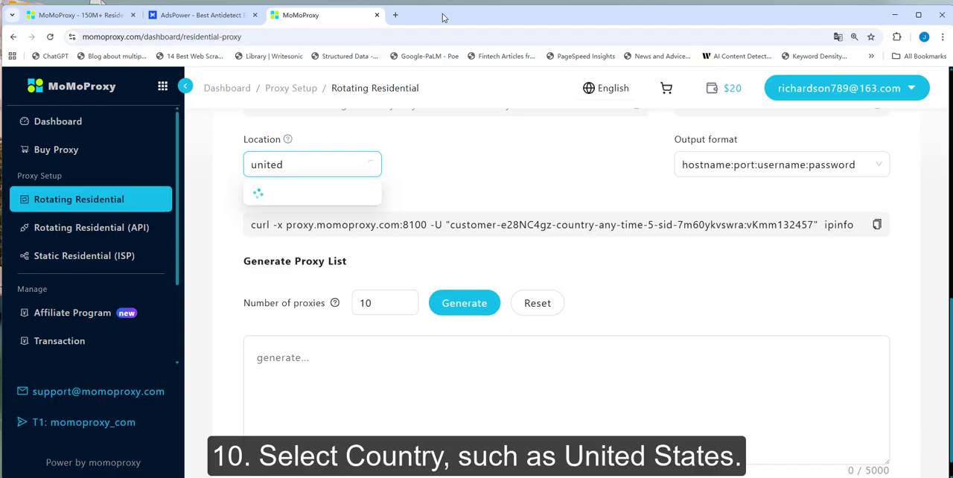
click(320, 297)
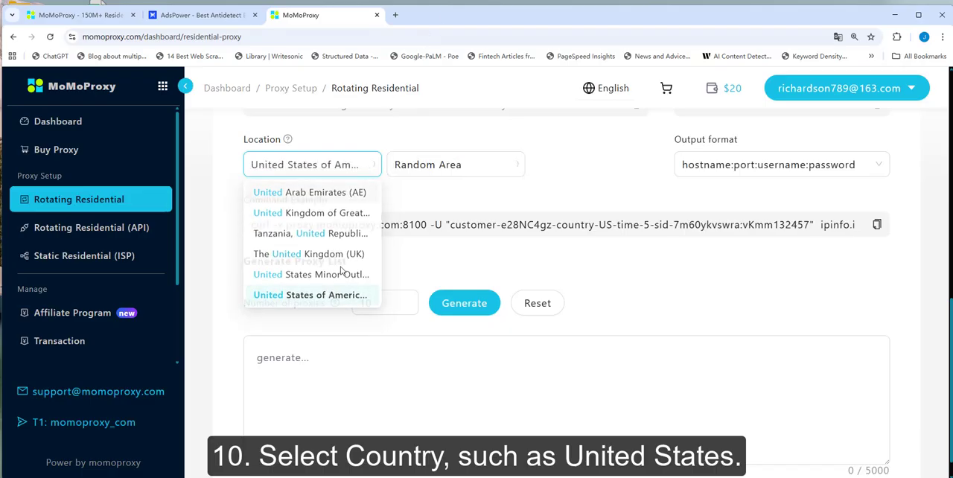
click(408, 171)
scroll(470, 278, down, 1)
scroll(470, 277, up, 1)
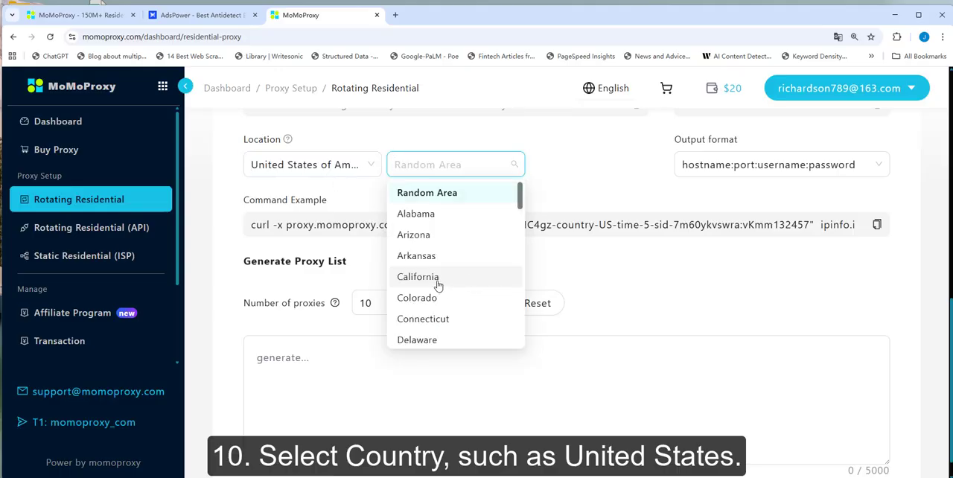
click(470, 283)
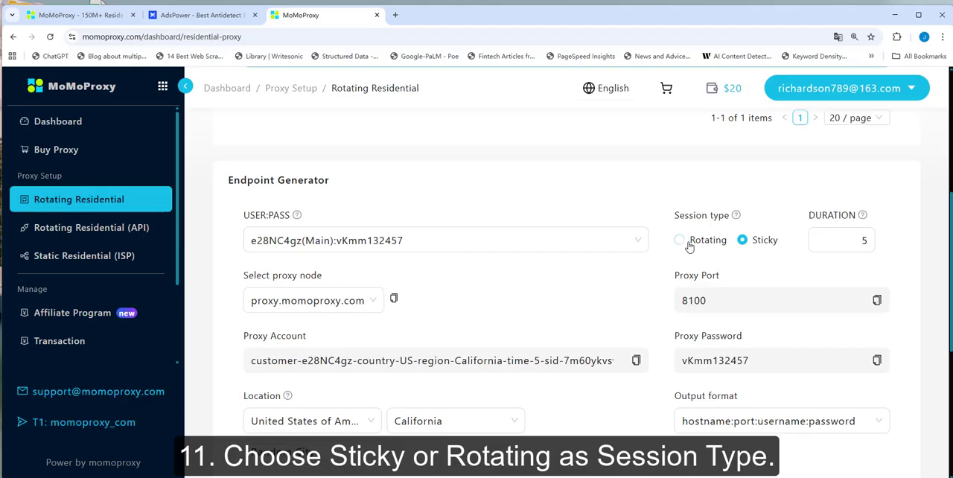
- Switch the session type to Rotating and back to Sticky, and look through the available output formats
click(679, 242)
click(742, 242)
scroll(709, 314, down, 2)
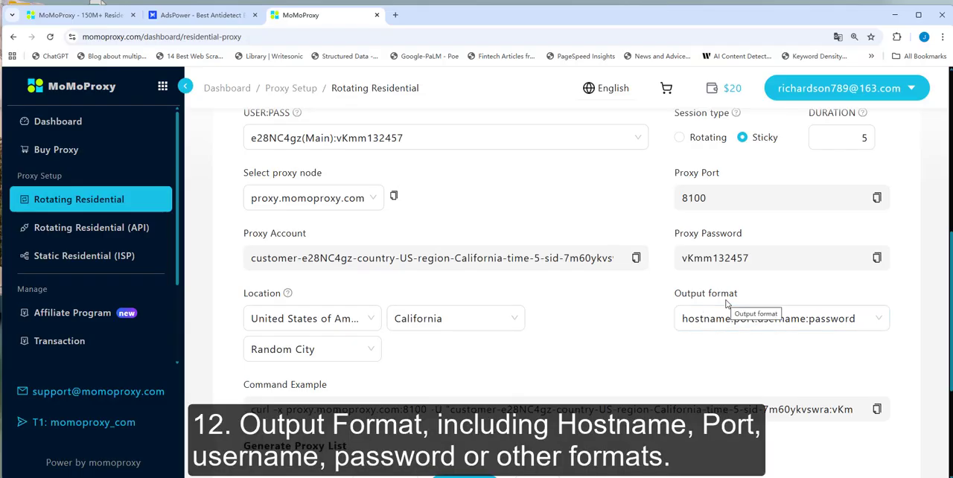
click(683, 319)
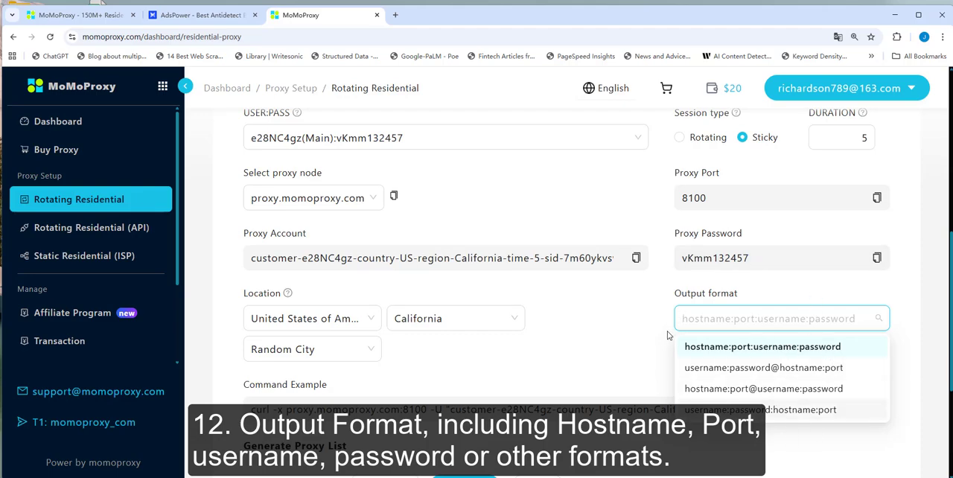
click(762, 273)
- Generate a list of 10 proxies from the endpoint settings
scroll(745, 283, down, 3)
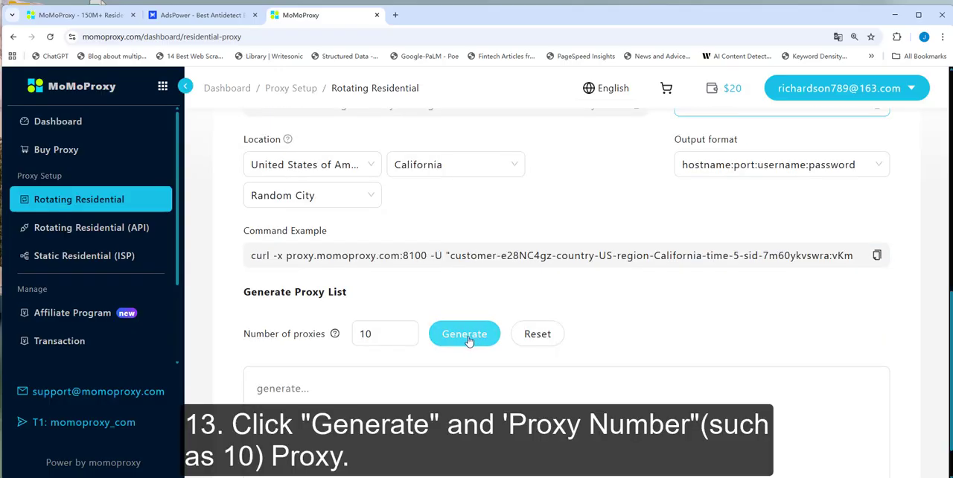
drag(376, 335, 357, 336)
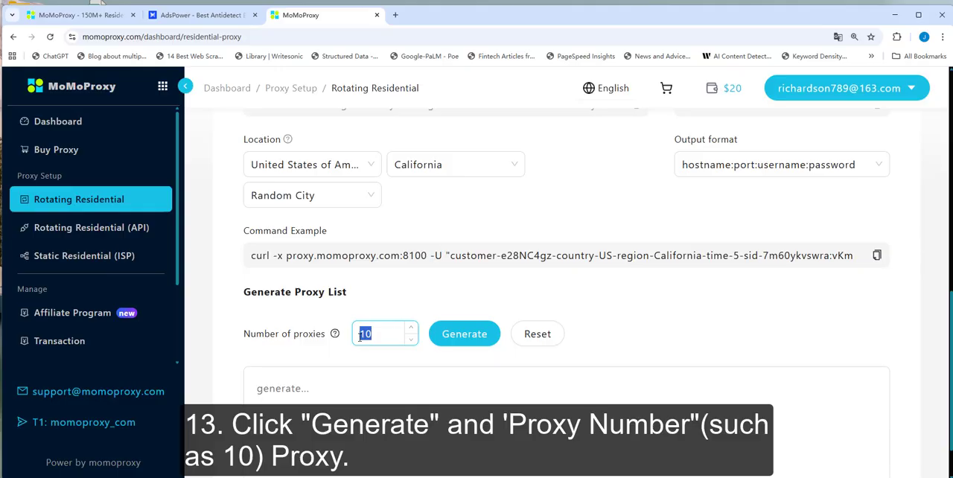
click(454, 332)
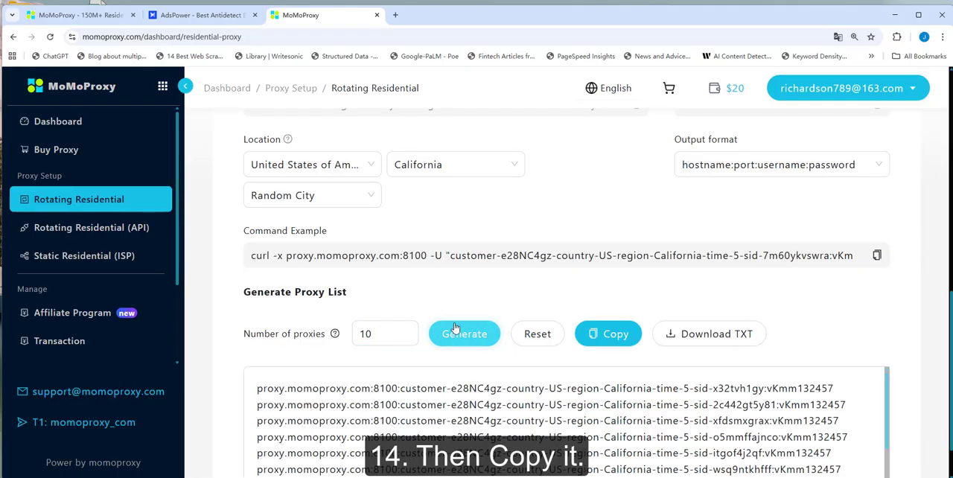
scroll(285, 318, down, 1)
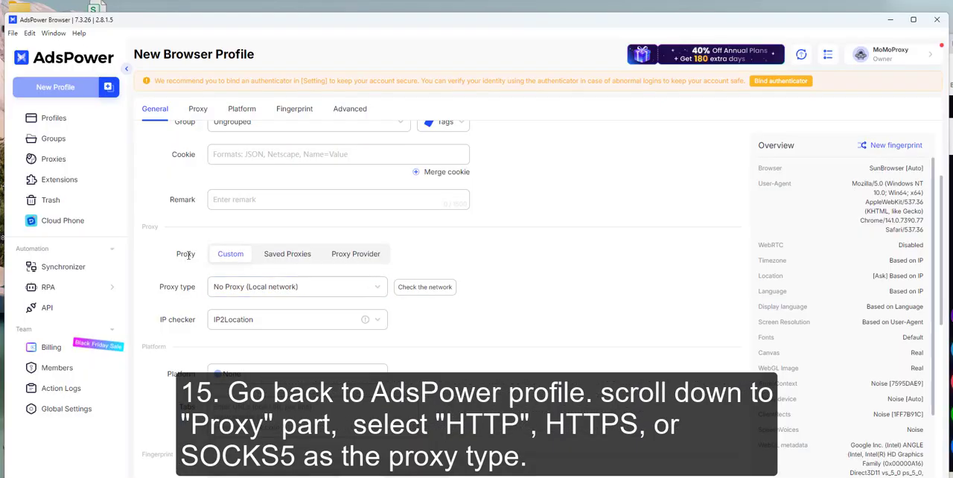
- In the AdsPower profile, set the proxy type to Socks5 and paste the generated proxy's host, port, username and password
click(256, 286)
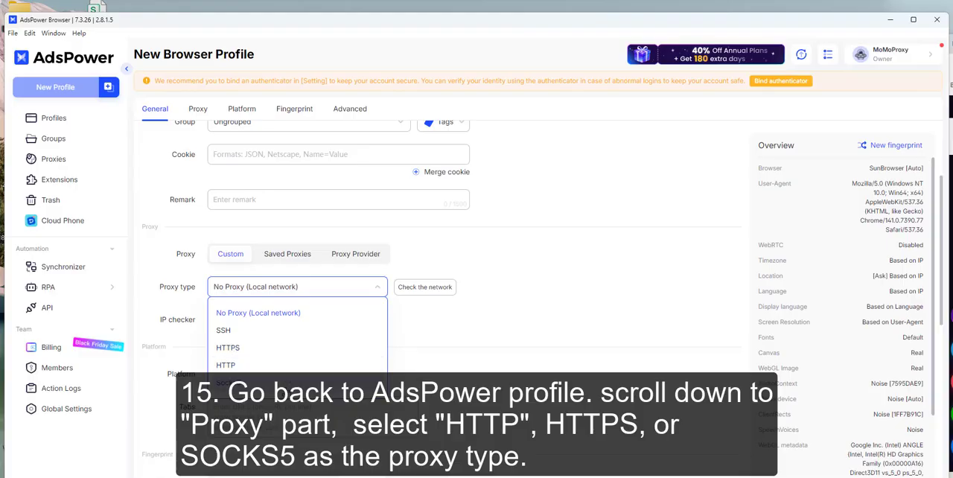
click(288, 383)
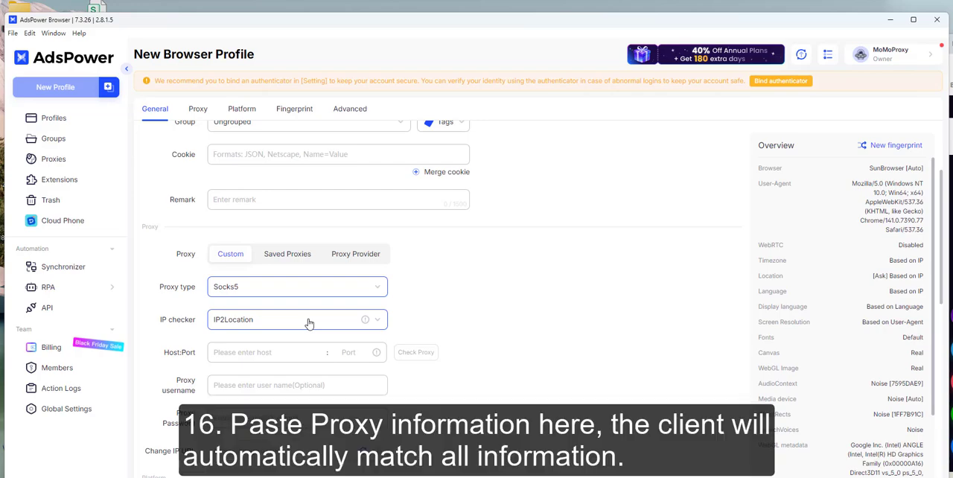
click(268, 354)
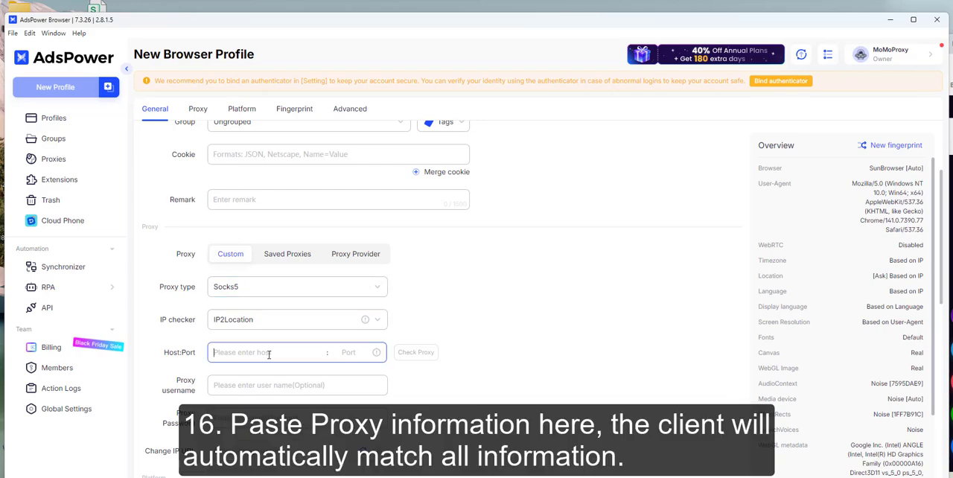
key(ctrl+v)
click(277, 387)
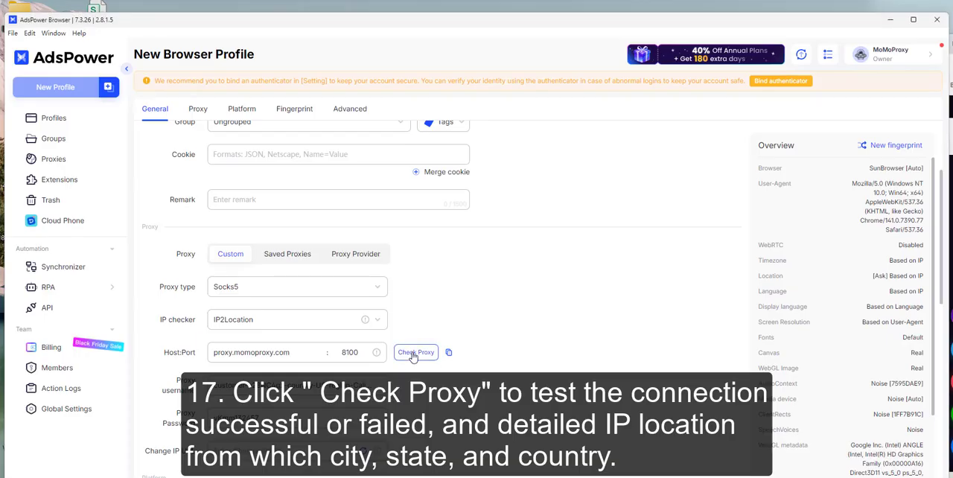
- Check the proxy connection and save the new browser profile
click(413, 355)
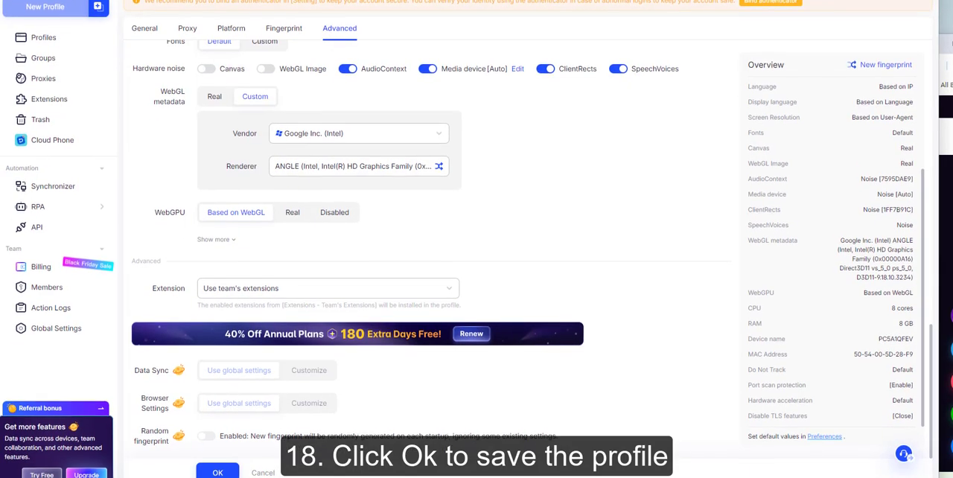
click(221, 472)
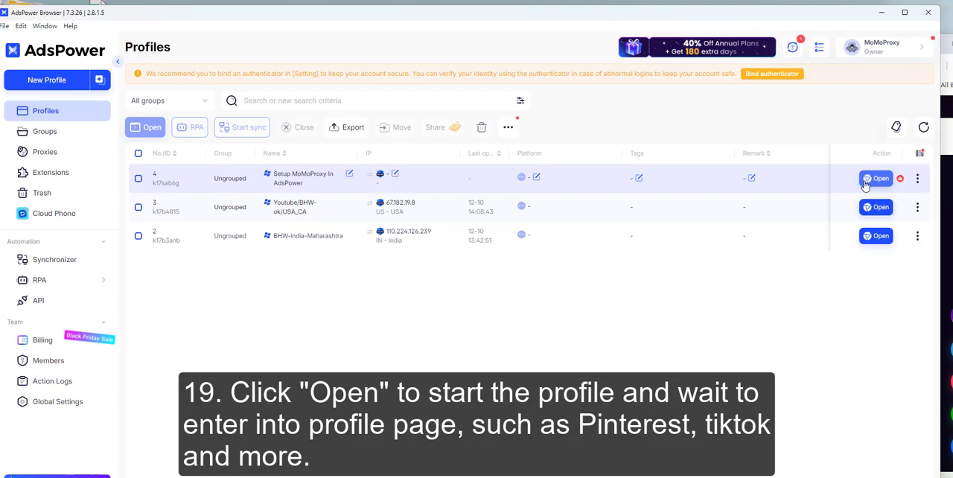
- Launch the "Setup MoMoProxy In AdsPower" profile, open a new tab and bring up the Pinterest page
click(876, 179)
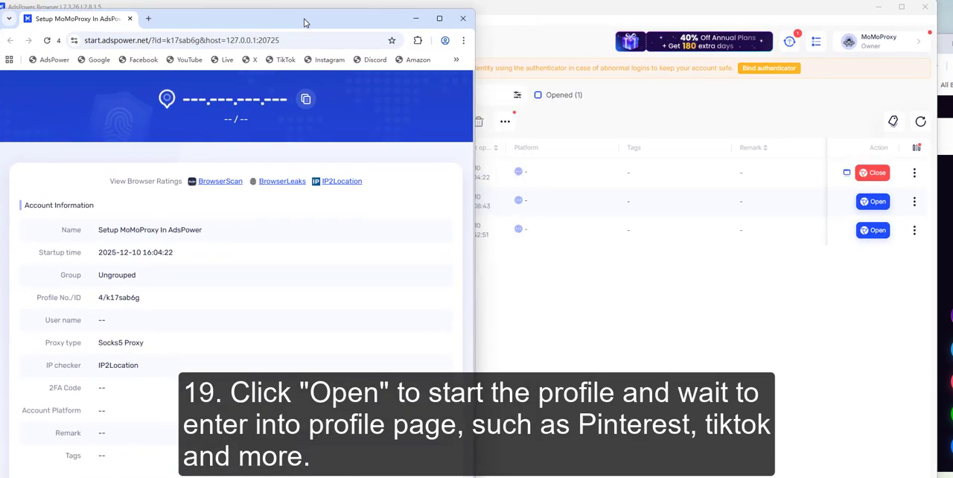
click(148, 18)
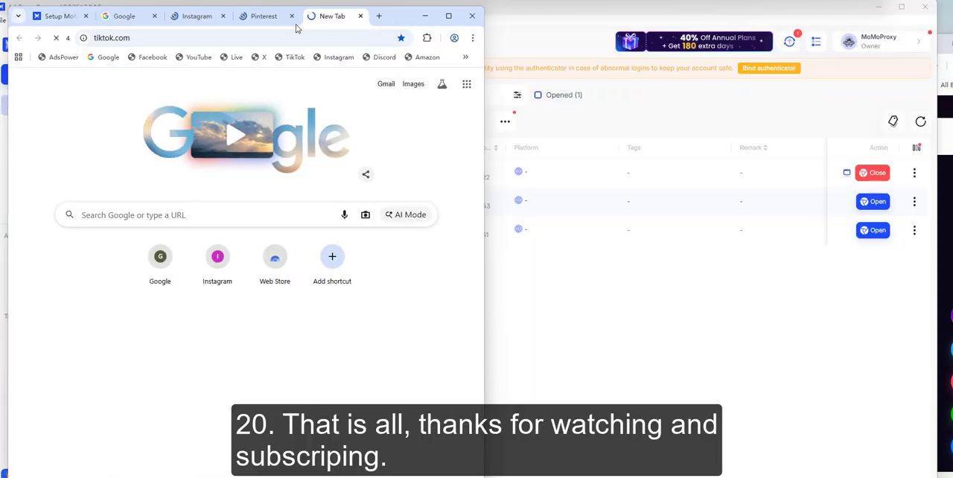
click(253, 18)
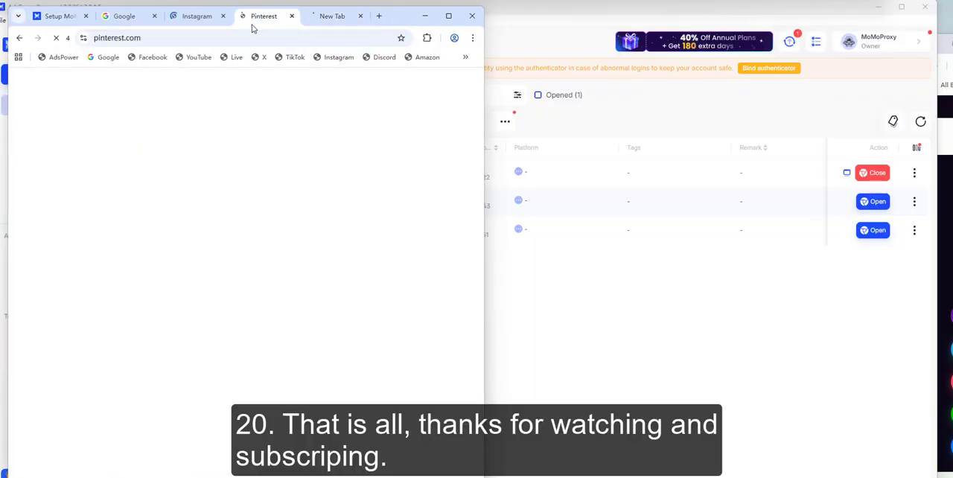